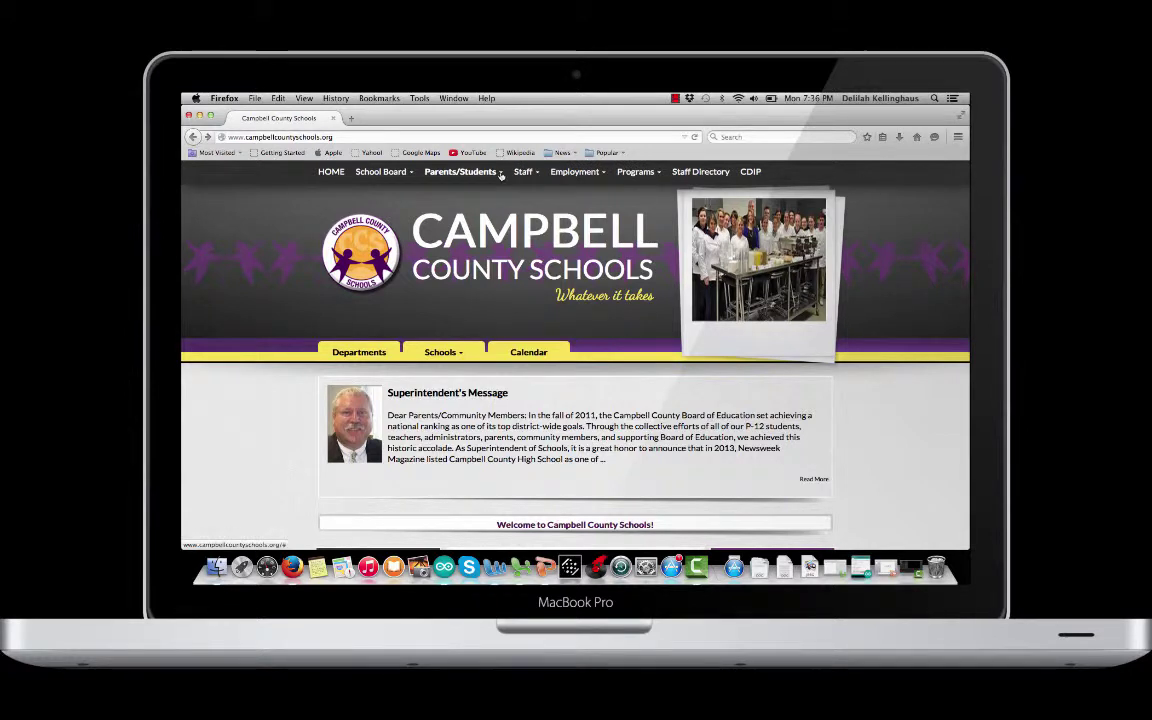
Open the Student Email sign-in page from the Parents/Students links and choose to use another account.
mouse_move(500, 175)
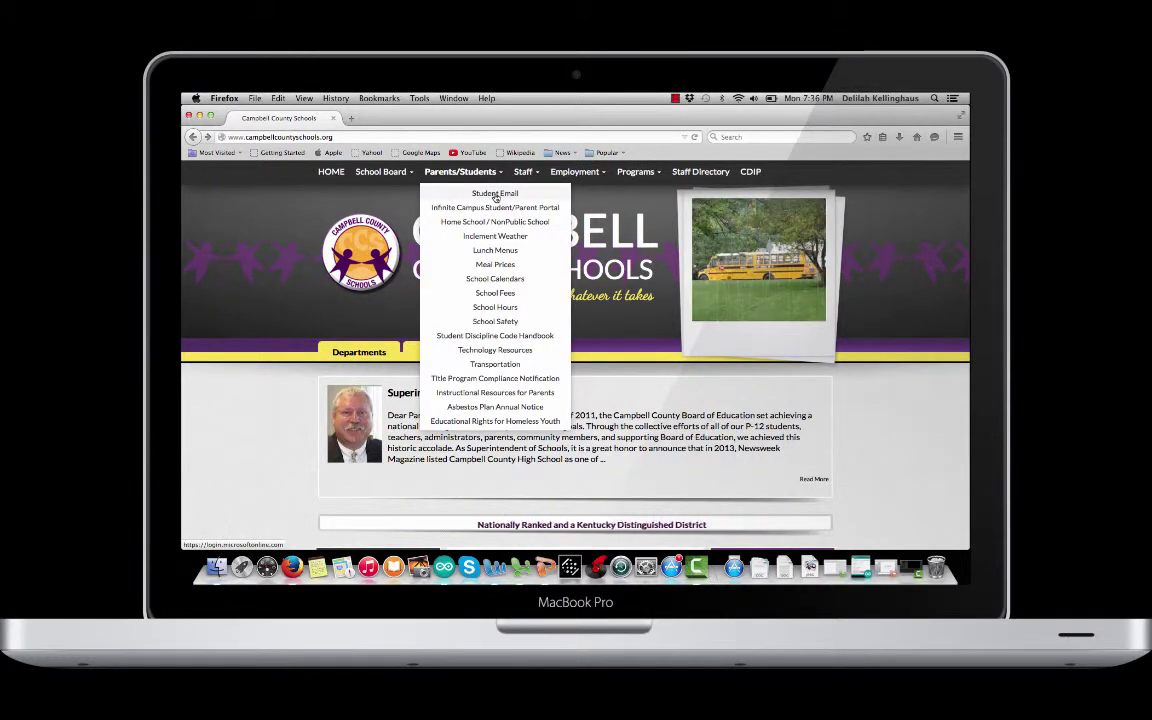
left_click(495, 195)
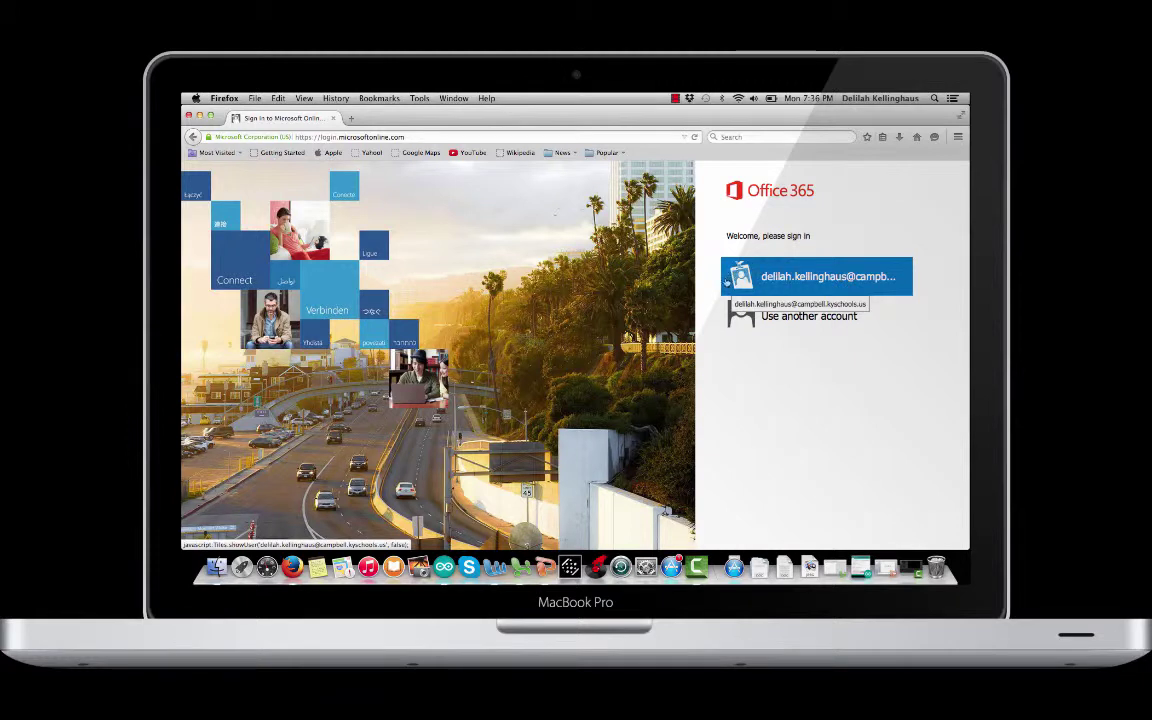
left_click(793, 318)
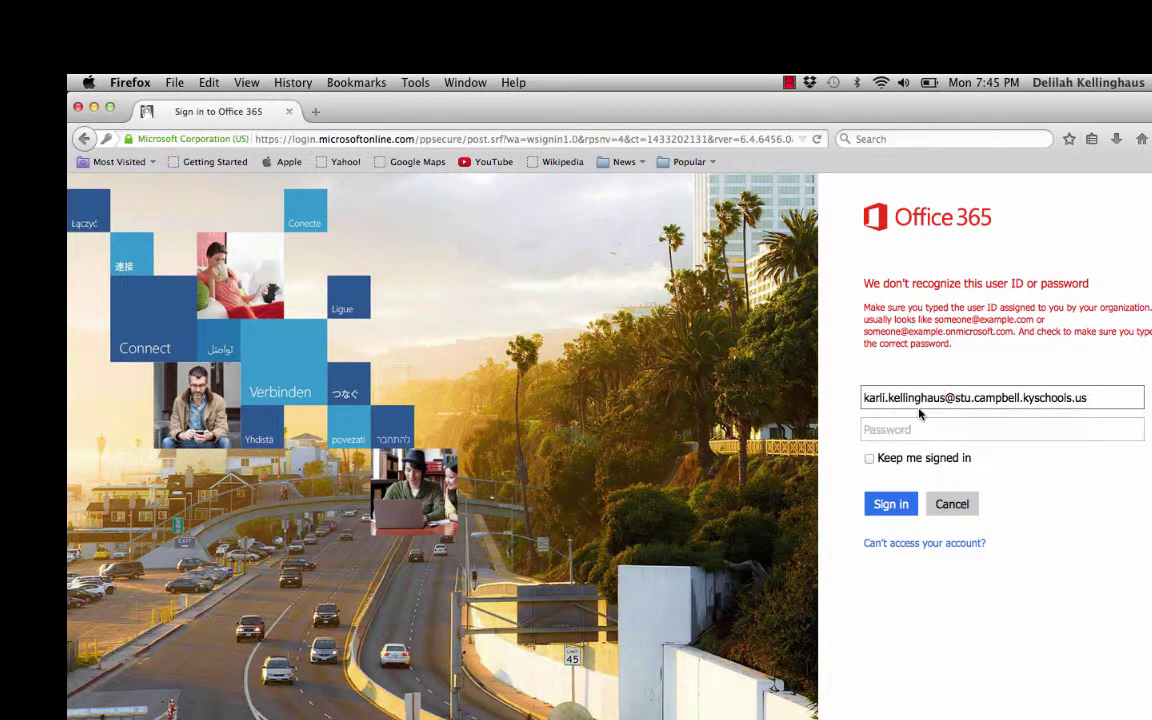
Enter the account password for the student's e-mail, sign in to Office 365 and dismiss the offer to remember the password.
left_click(950, 401)
left_click(987, 433)
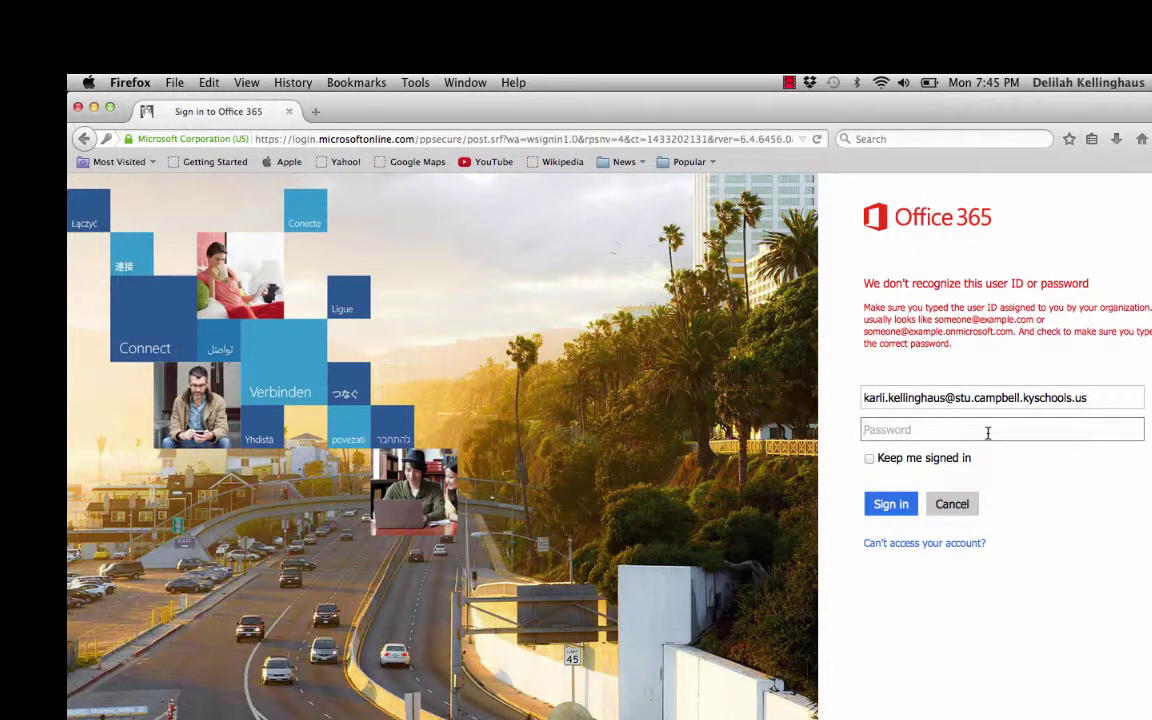
type("••••••••••••••")
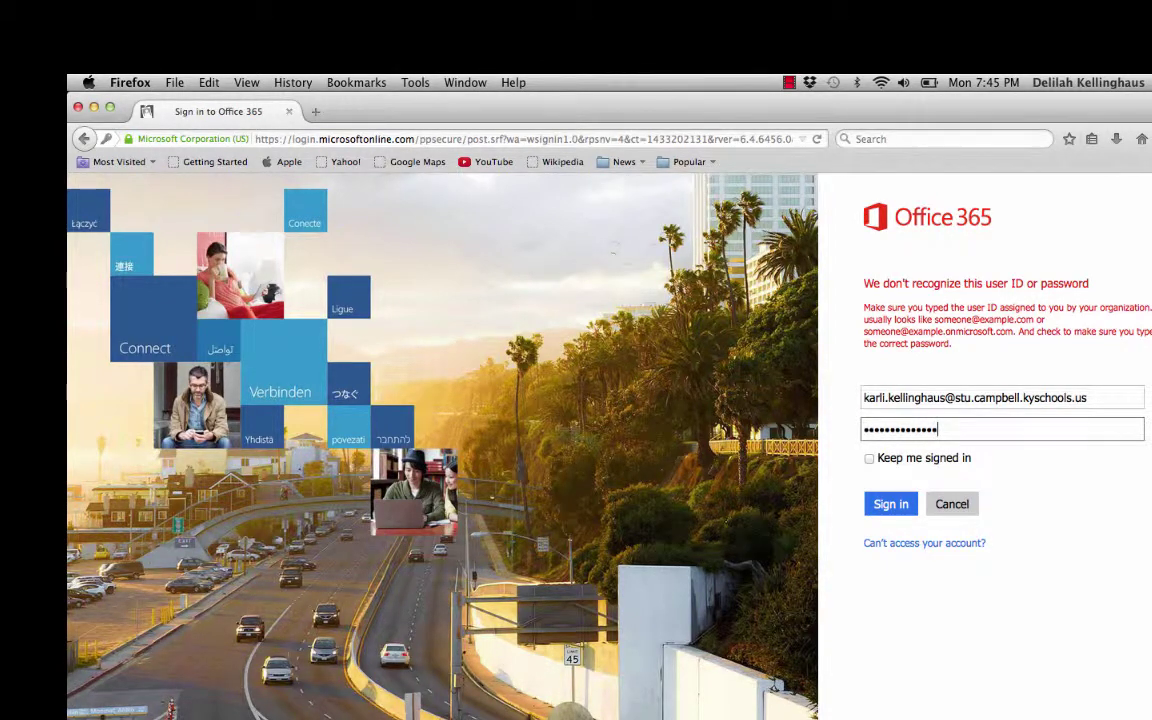
left_click(904, 507)
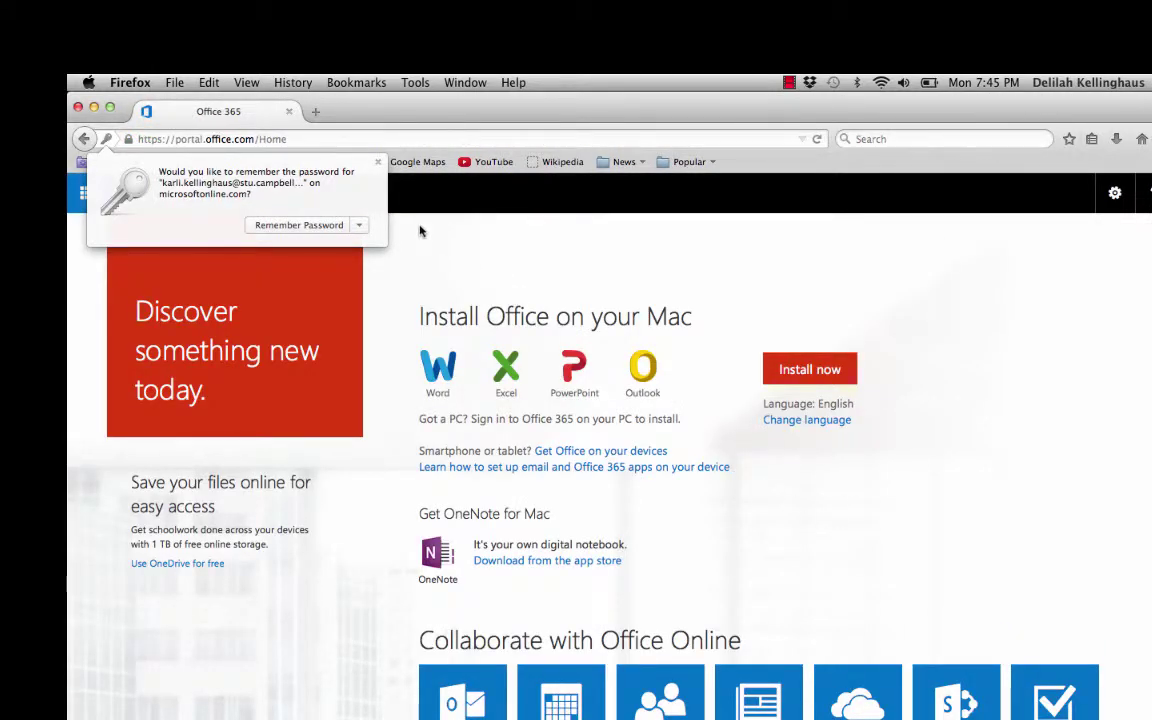
left_click(378, 161)
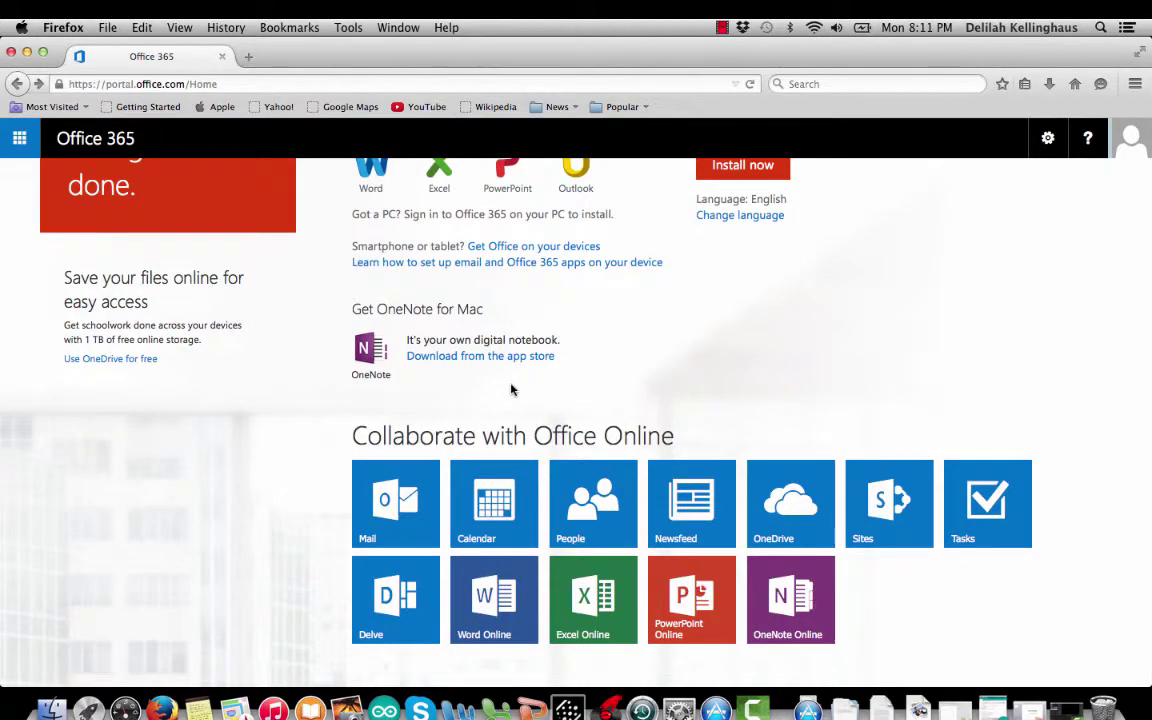
Start a new message in Mail and add the Campbell County Middle School teacher as recipient by searching the directory for the last name.
left_click(365, 450)
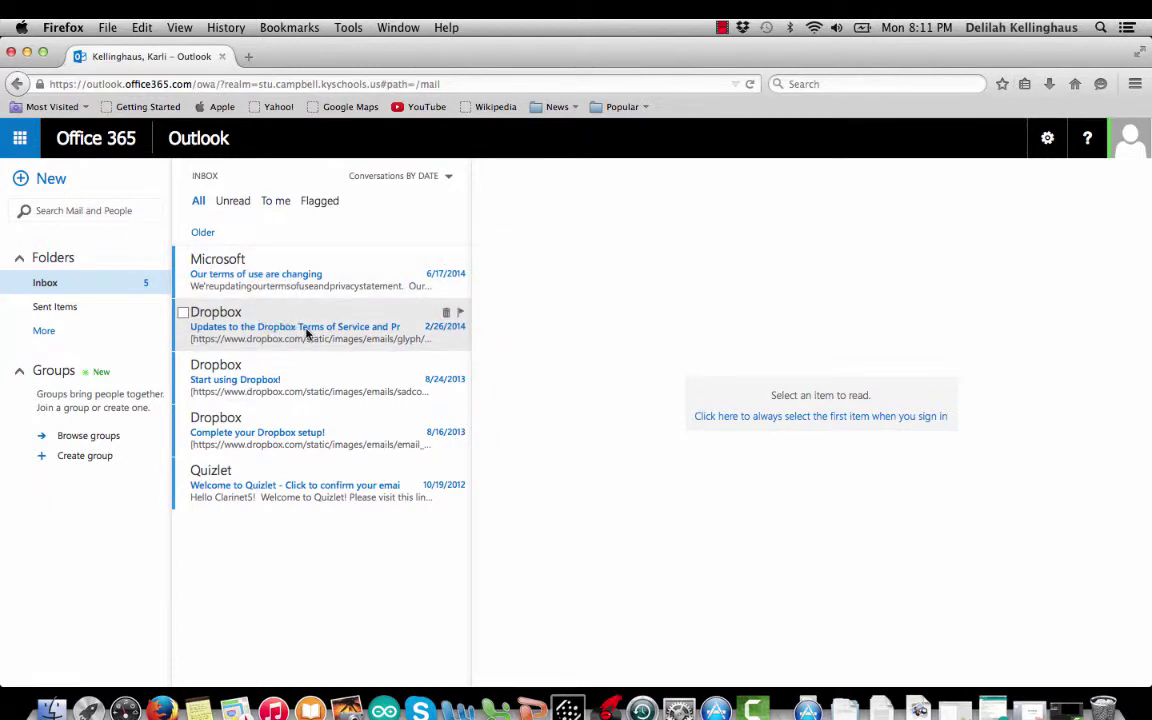
left_click(58, 183)
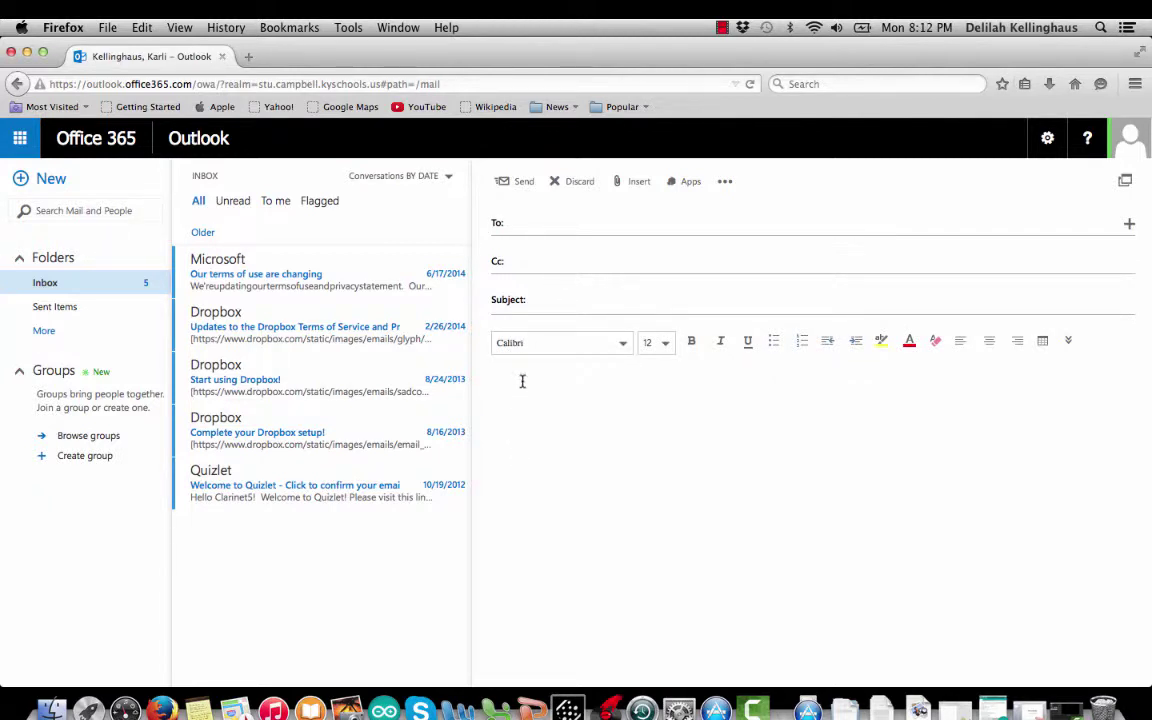
left_click(497, 226)
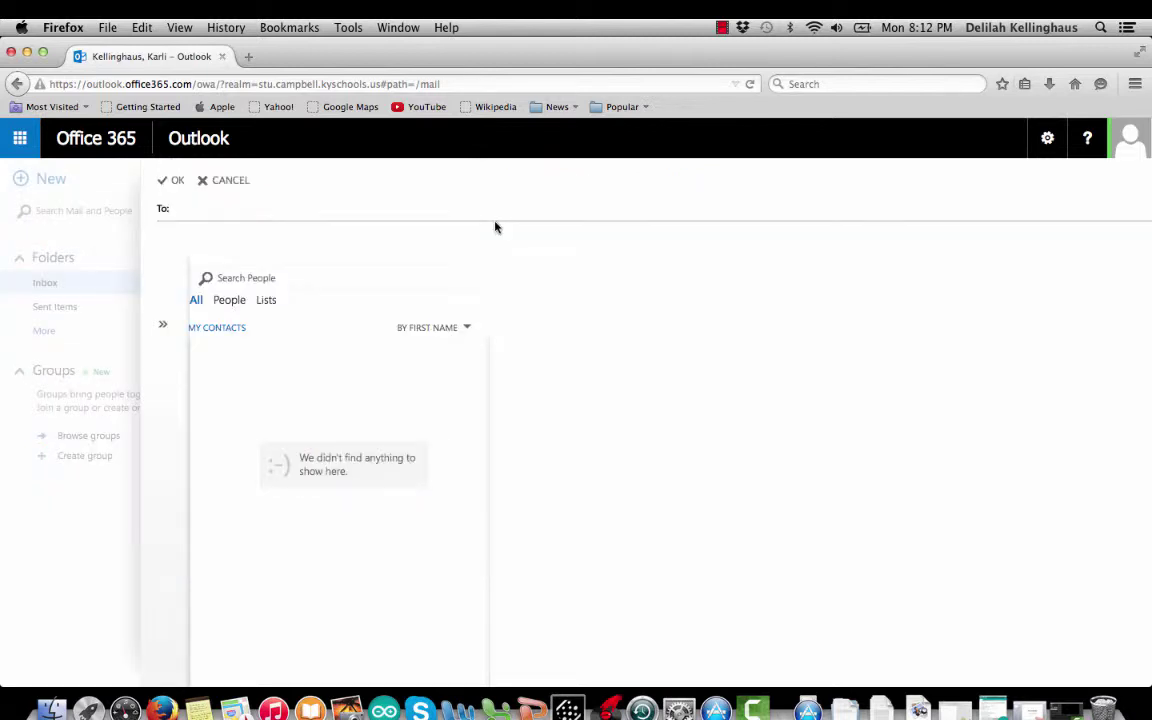
left_click(336, 280)
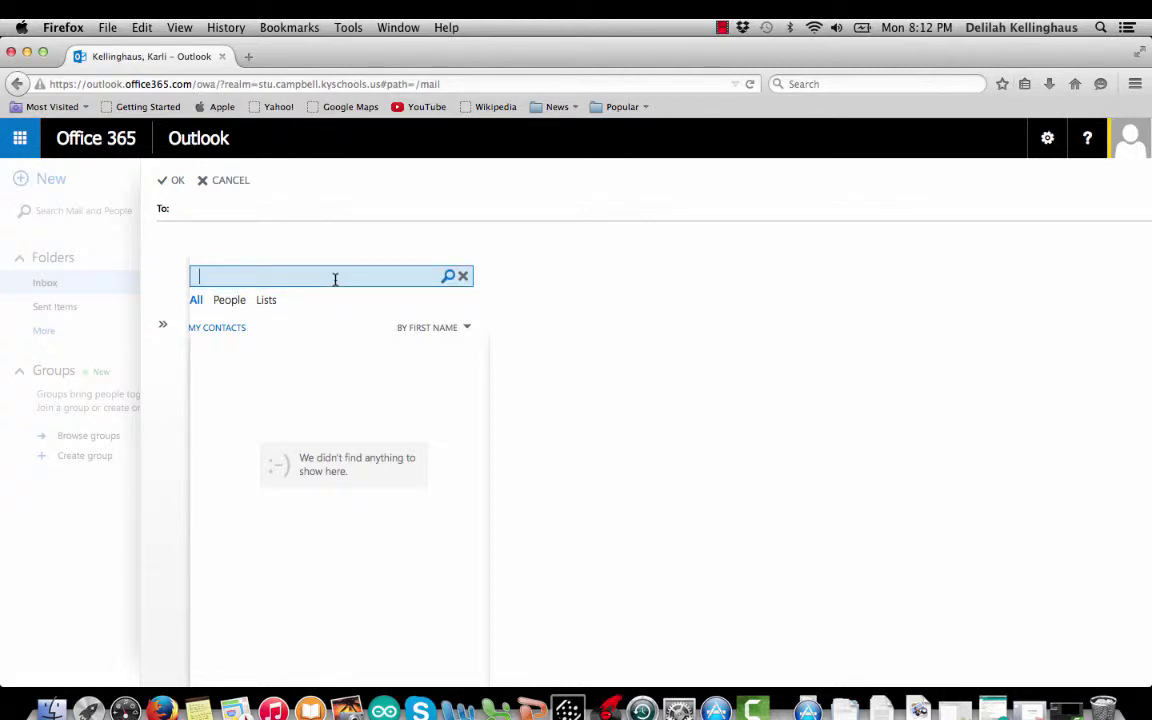
type("kellinghaus")
key("Return")
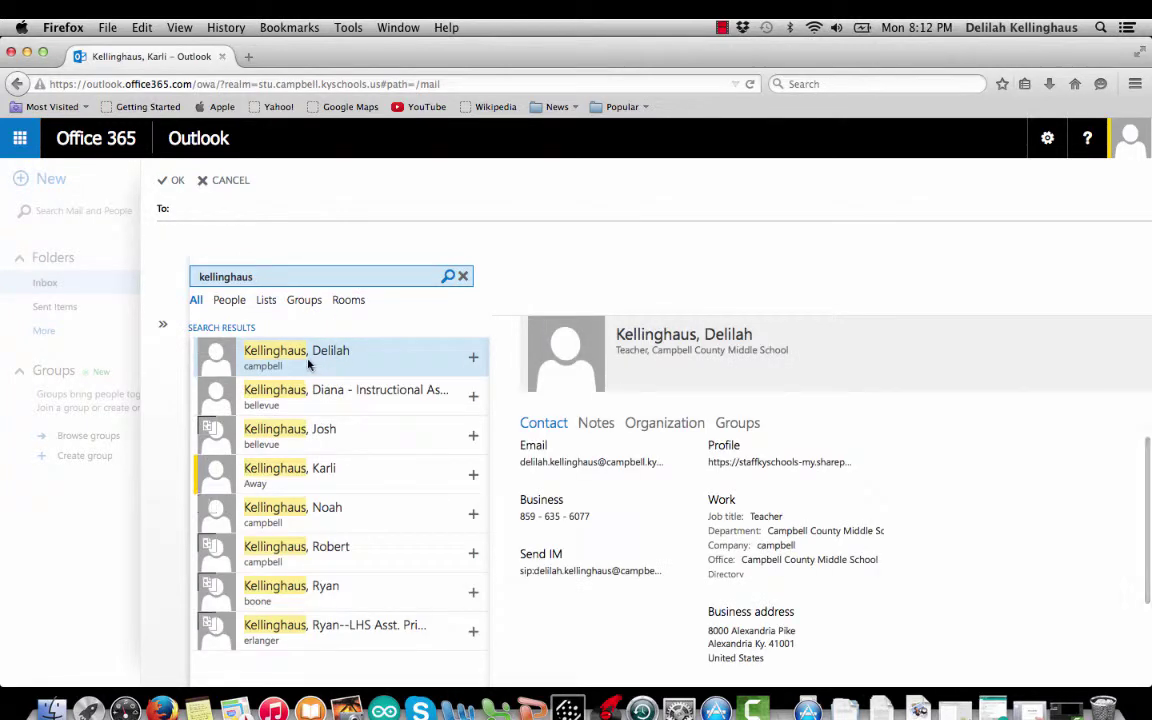
left_click(475, 359)
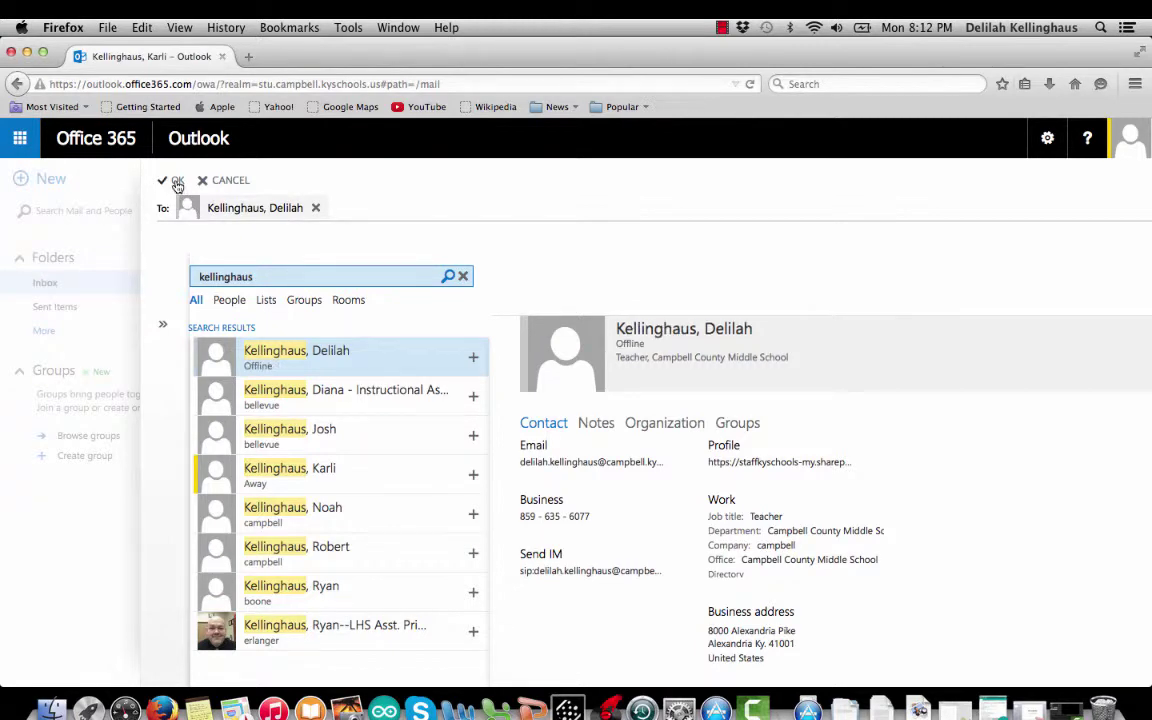
left_click(173, 181)
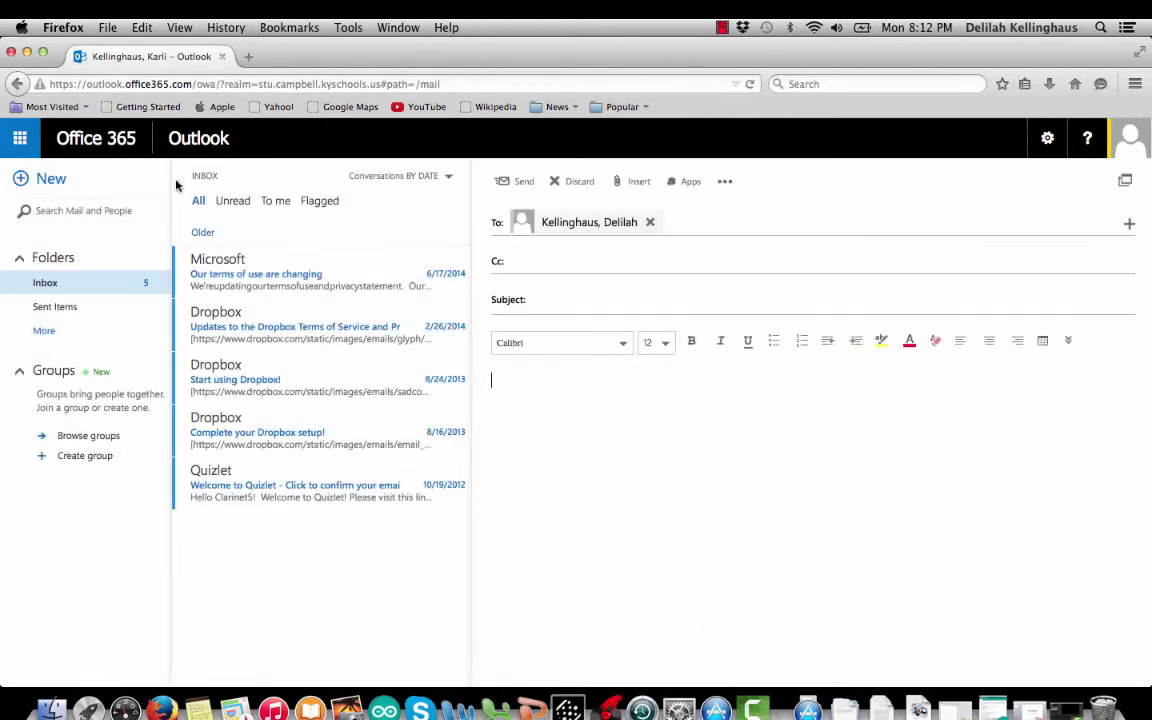
Give the message the subject "test email" and the body text "this is a test".
left_click(560, 298)
type("test email")
left_click(571, 391)
type("this")
type("est")
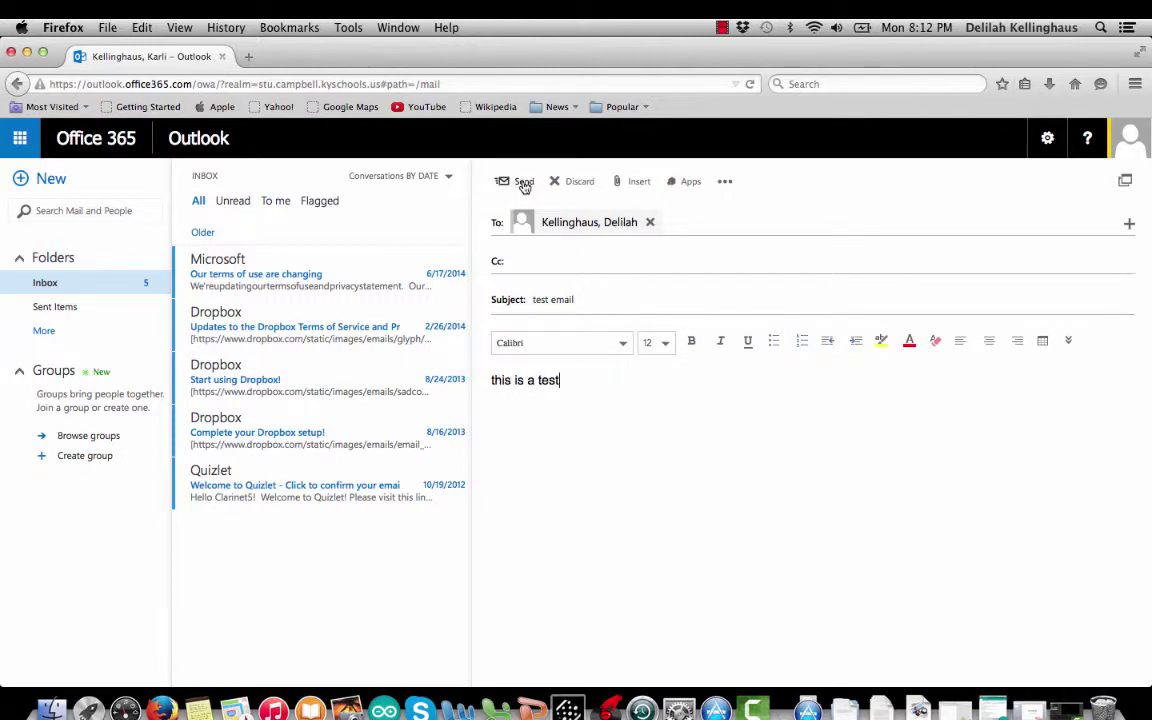
Add the student's own account as Cc recipient by first name and send the message.
left_click(528, 265)
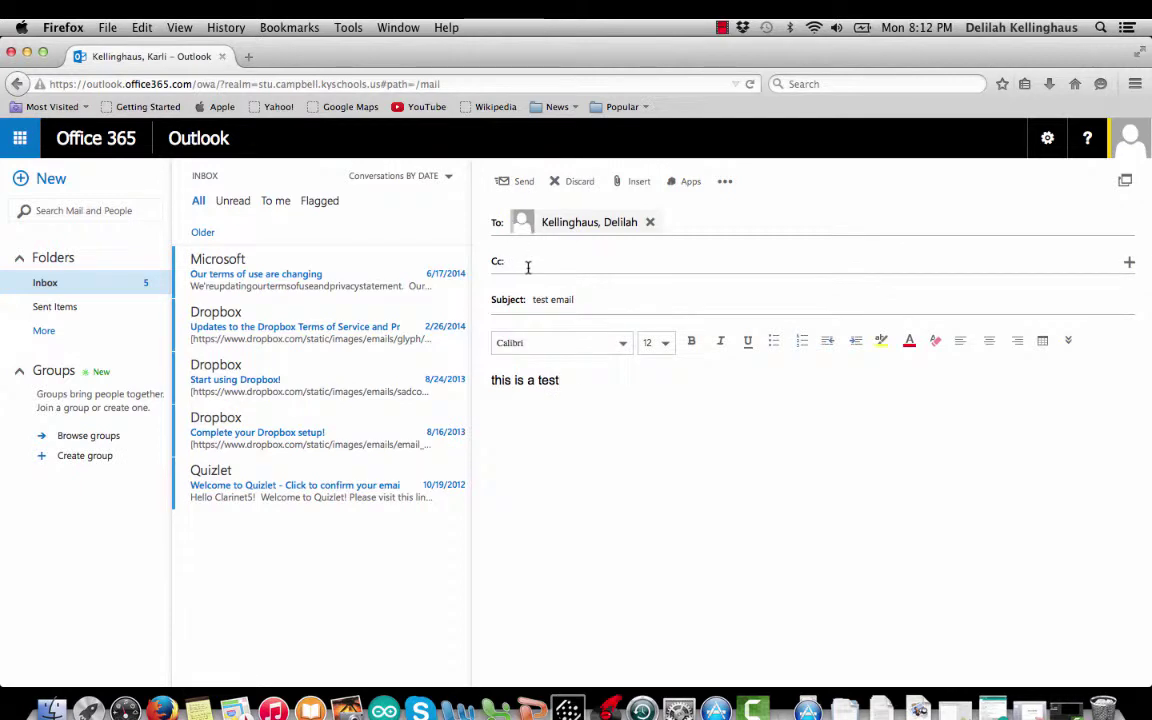
type("ka")
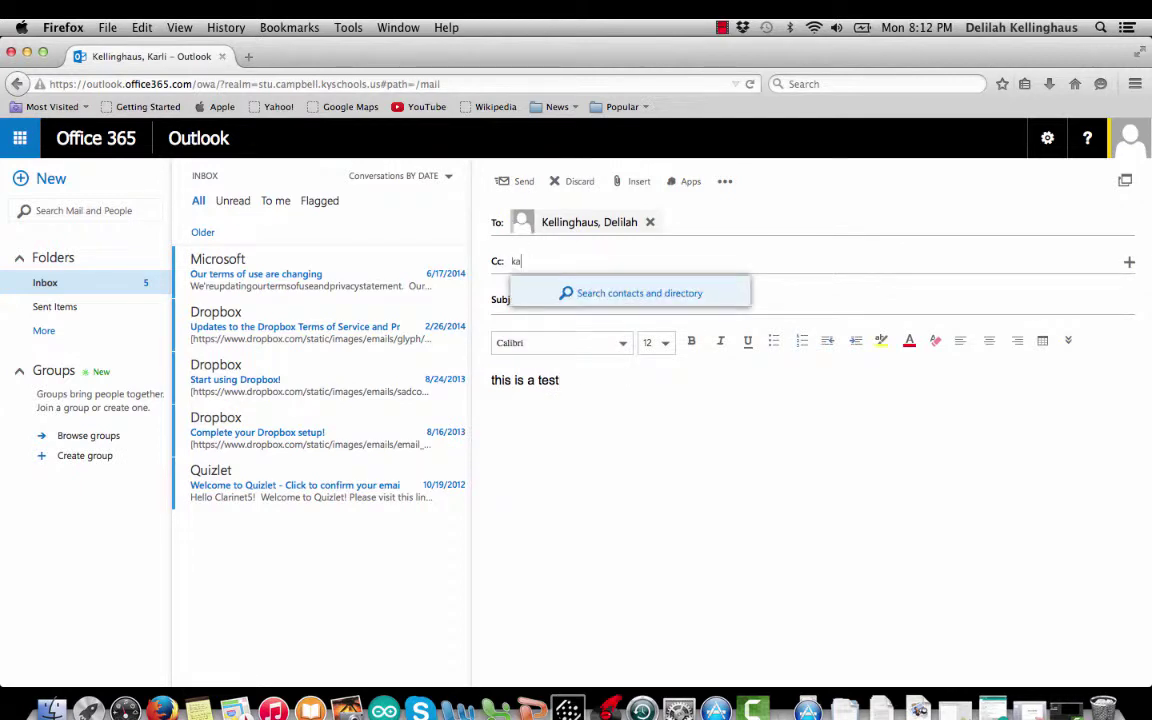
type("rli")
left_click(516, 181)
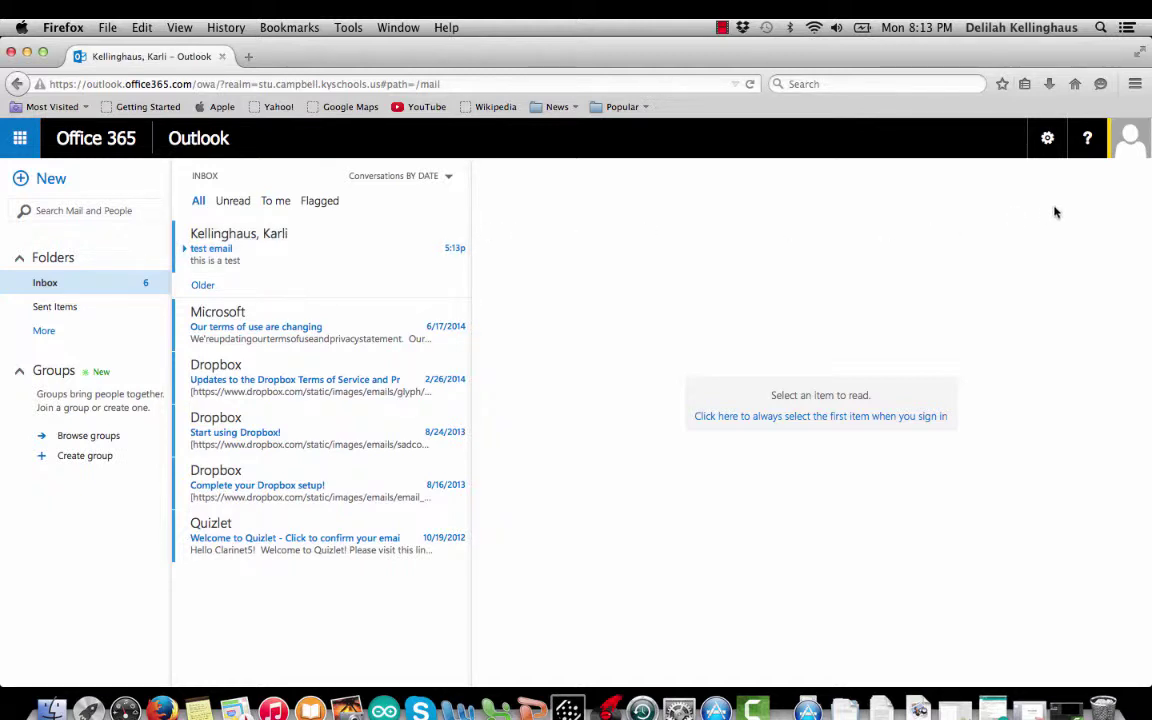
left_click(1133, 145)
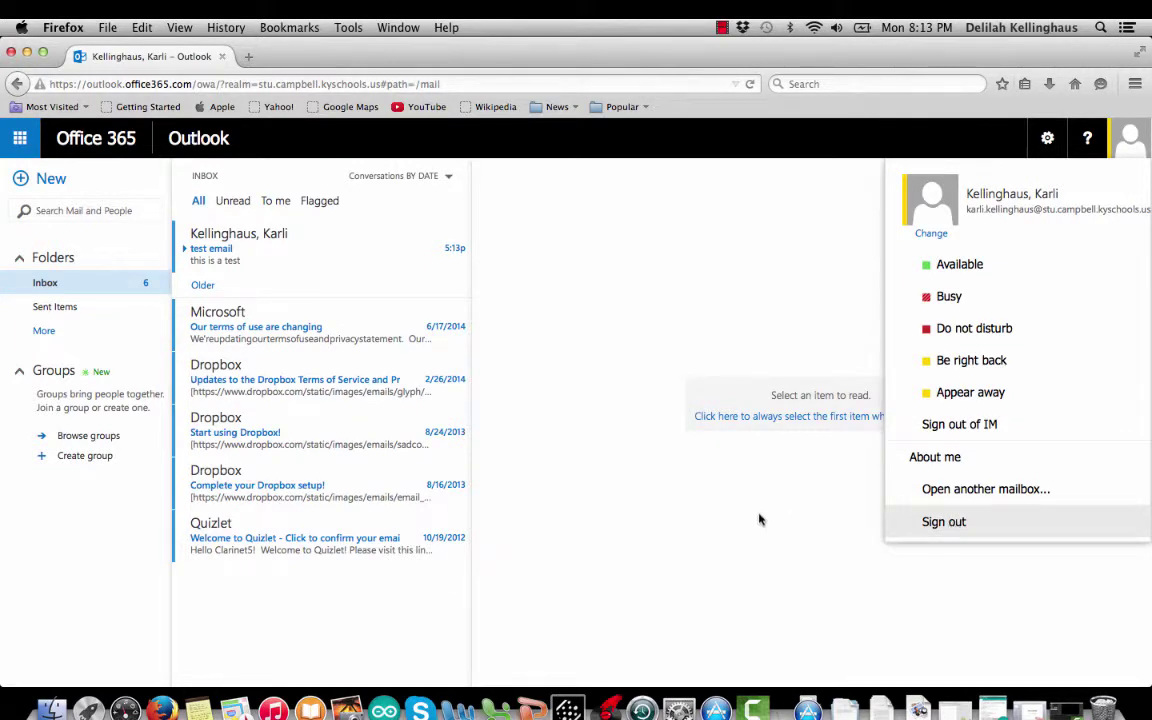
left_click(626, 453)
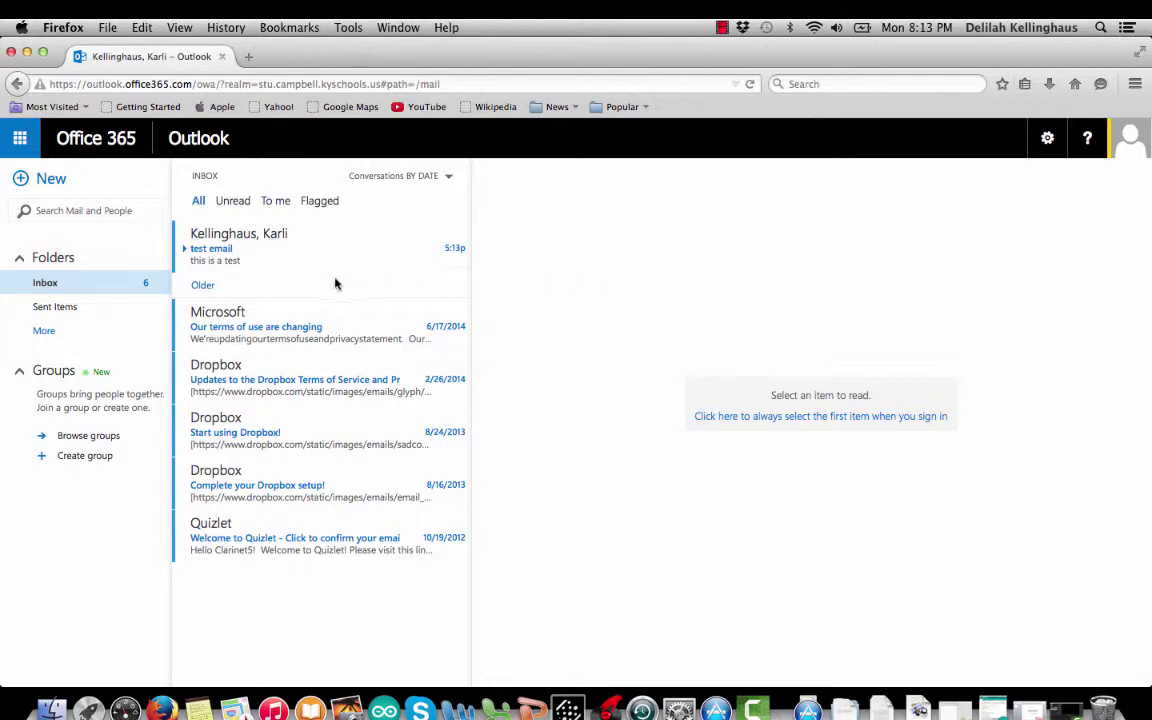
Switch to OneDrive and continue past its welcome page to the Documents library.
left_click(21, 141)
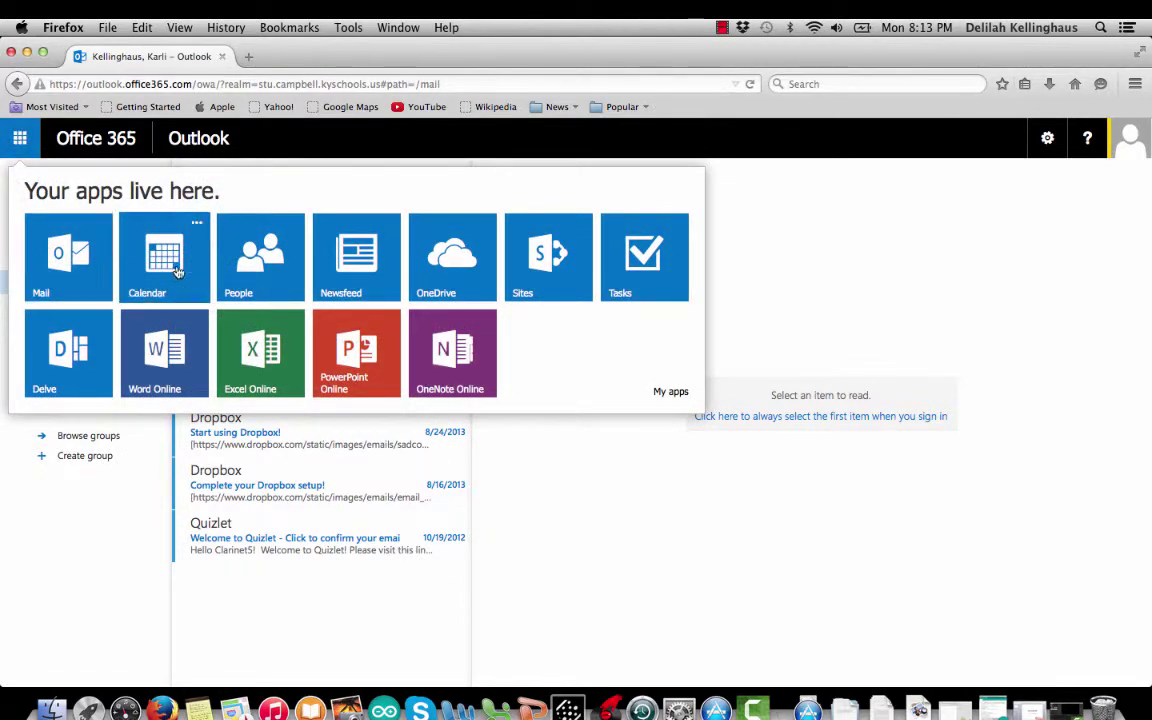
left_click(459, 278)
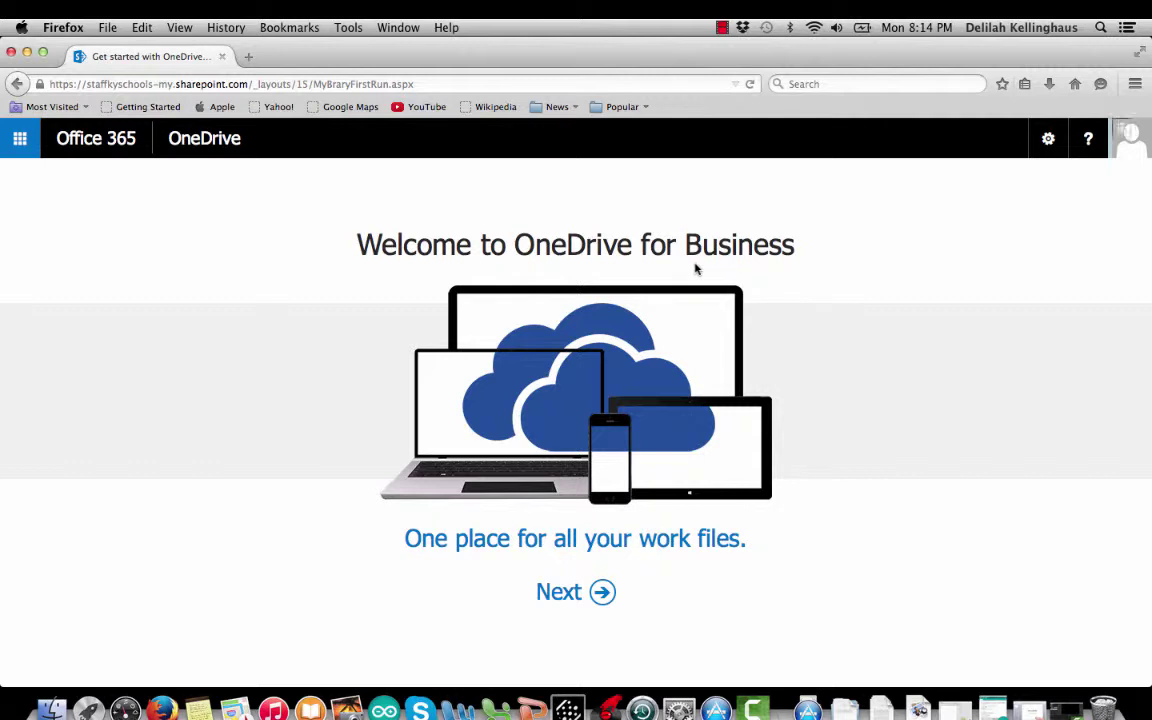
left_click(603, 594)
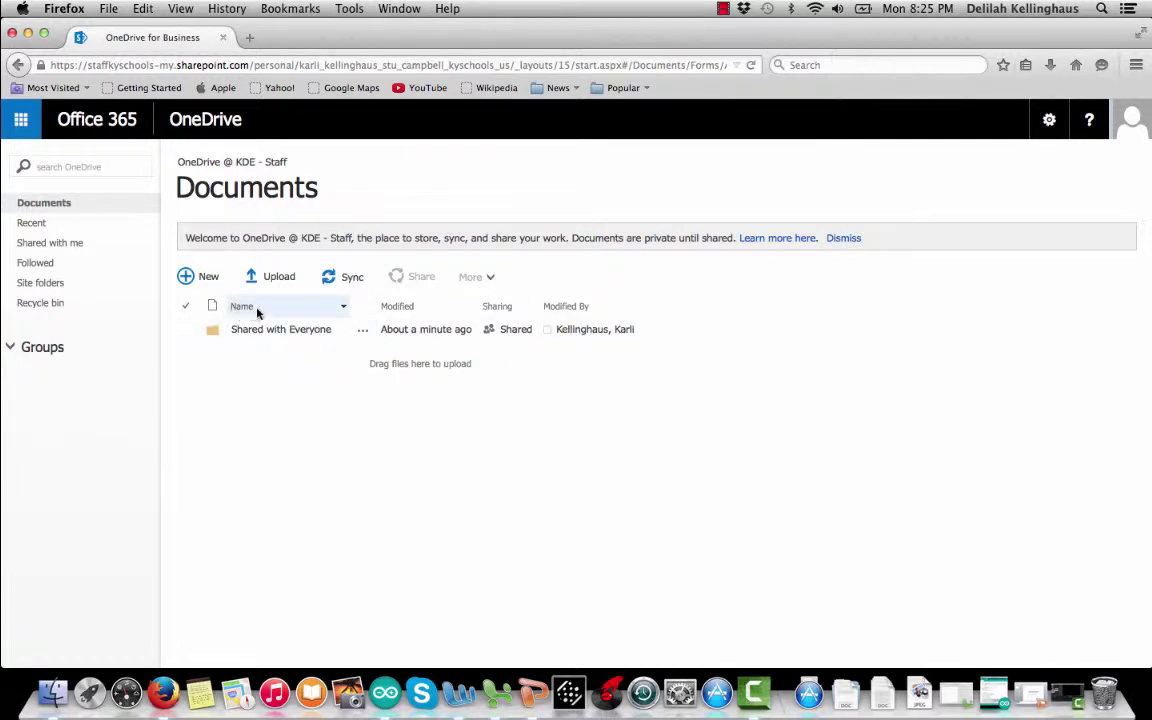
left_click(21, 124)
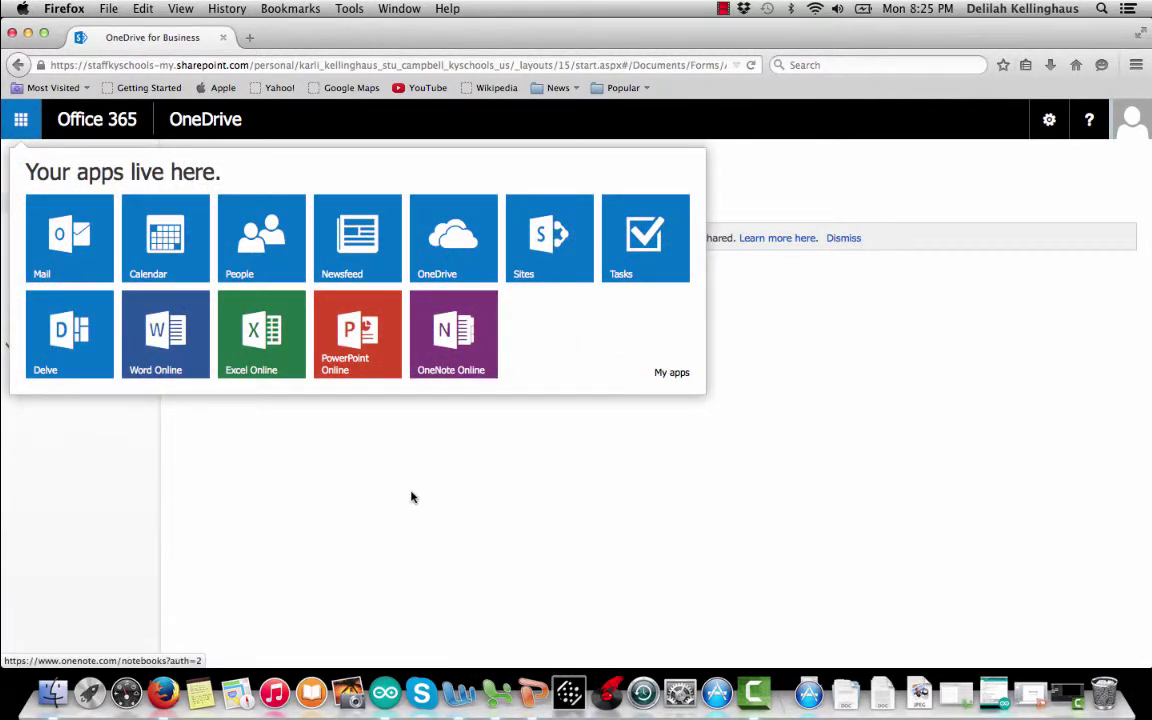
left_click(372, 448)
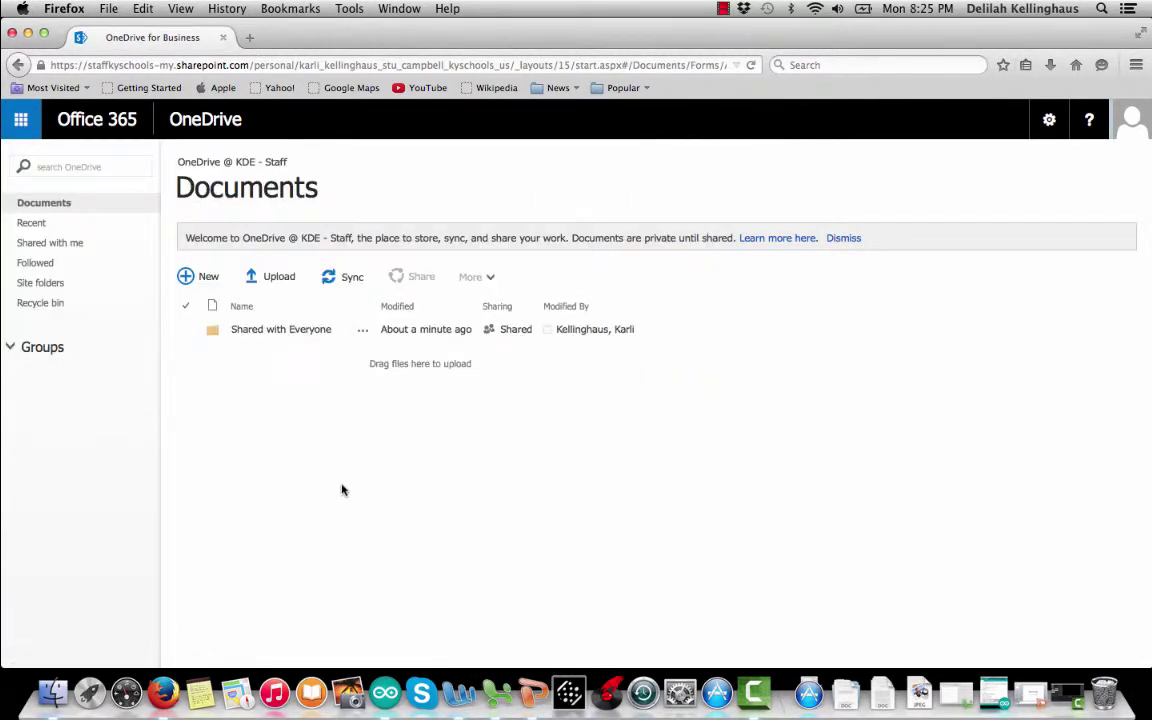
Upload the Grant Paper .doc file from the computer's Documents folder to OneDrive.
left_click(278, 278)
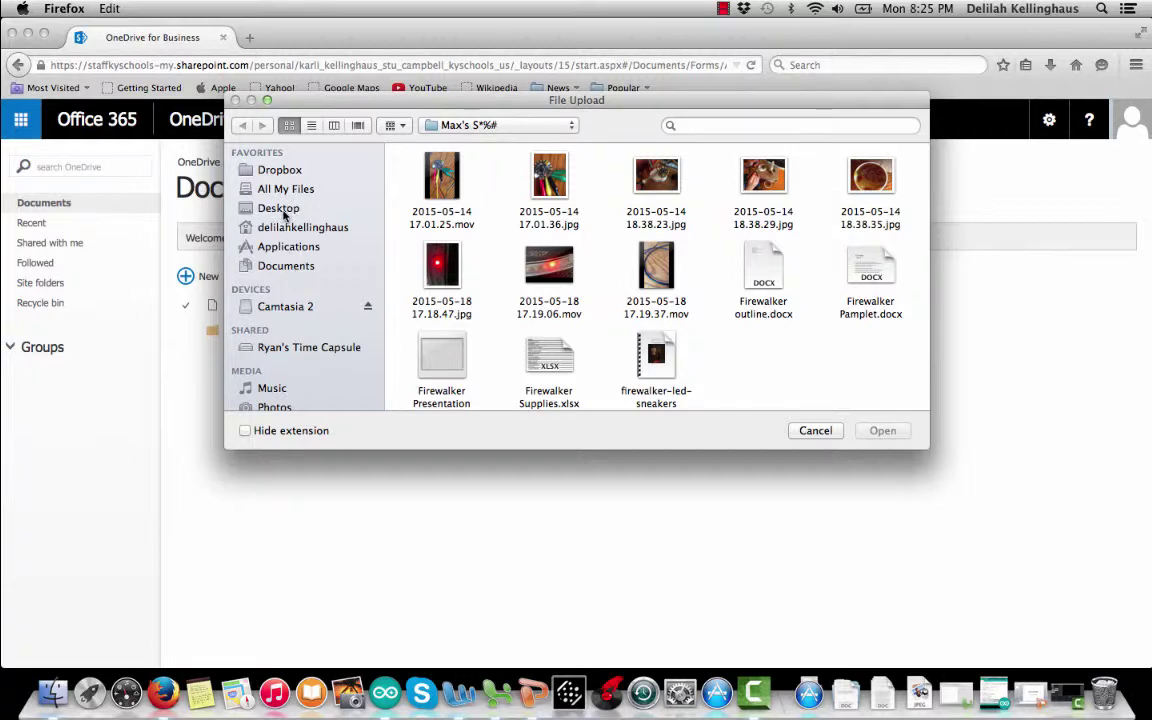
left_click(285, 266)
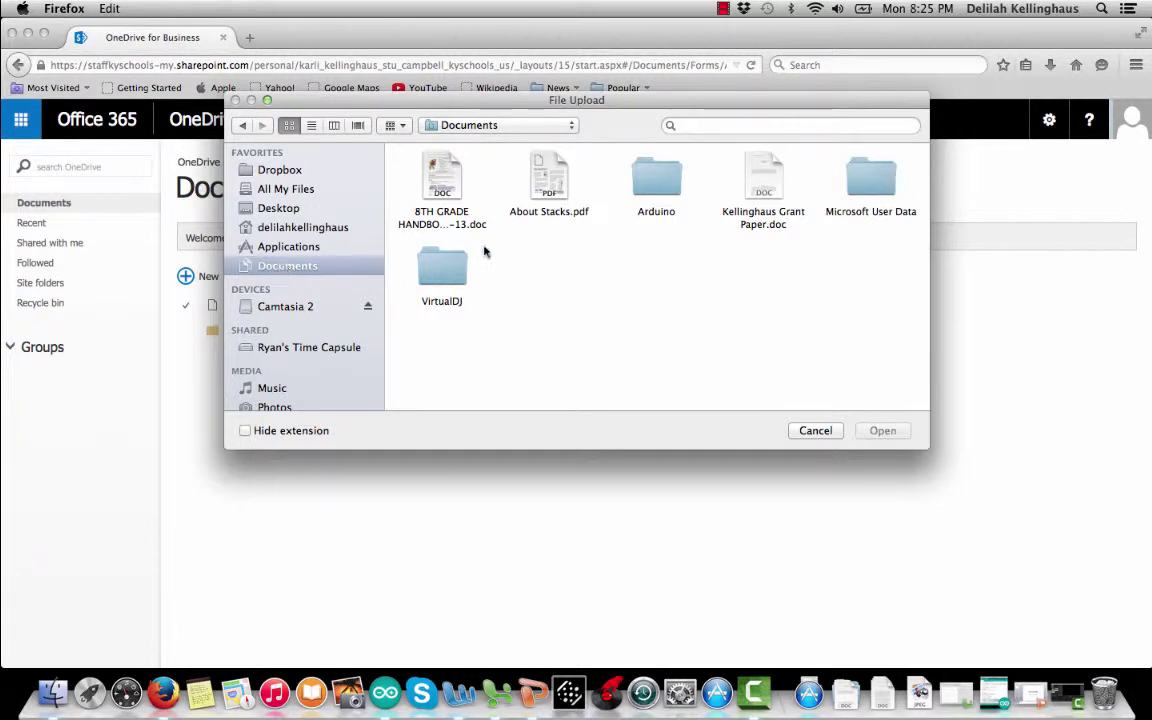
left_click(768, 190)
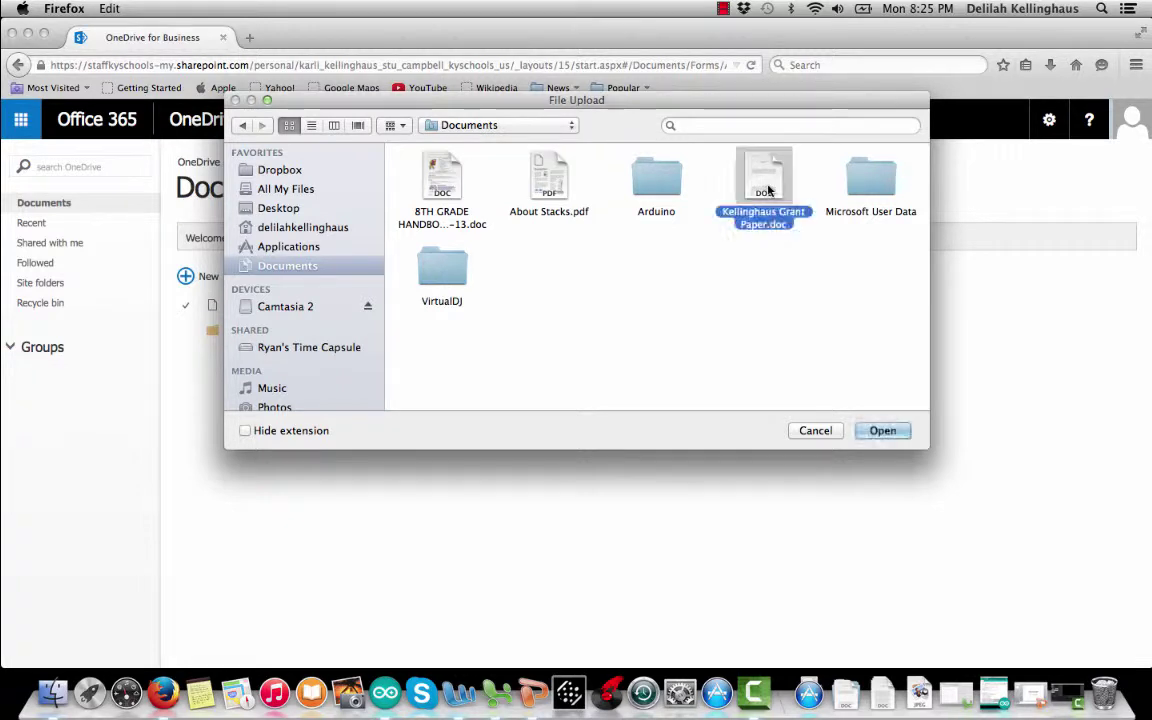
left_click(889, 436)
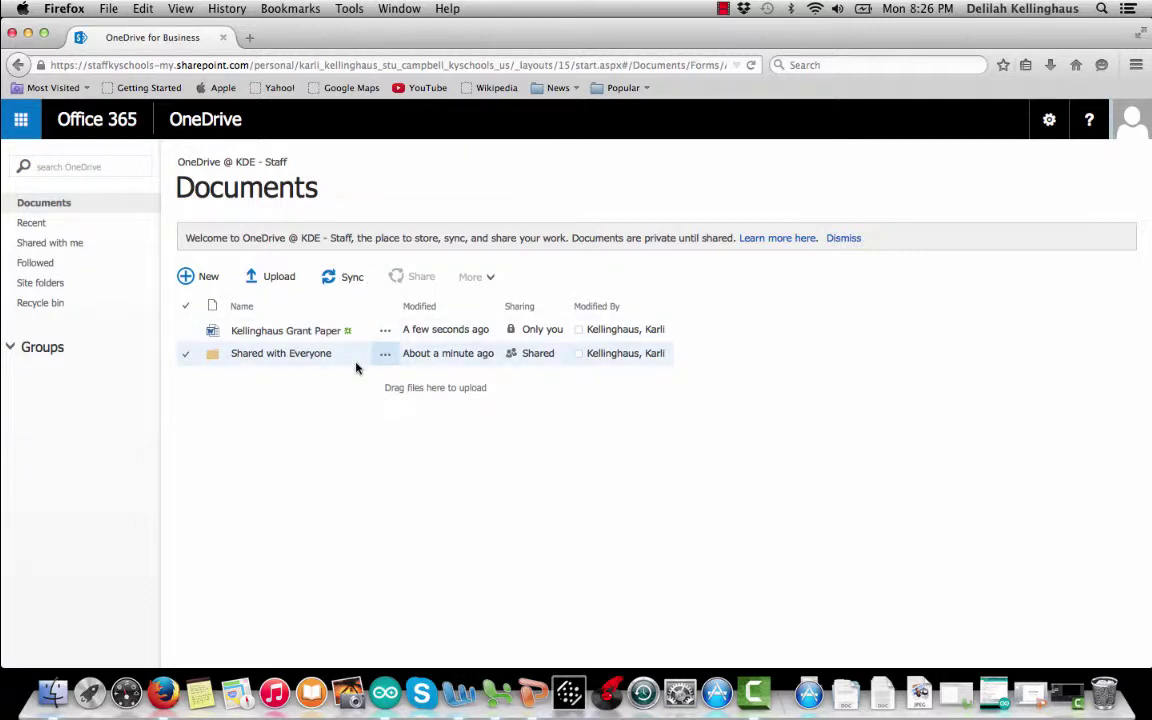
Create a new folder named "Language Arts" in the OneDrive Documents library.
left_click(207, 278)
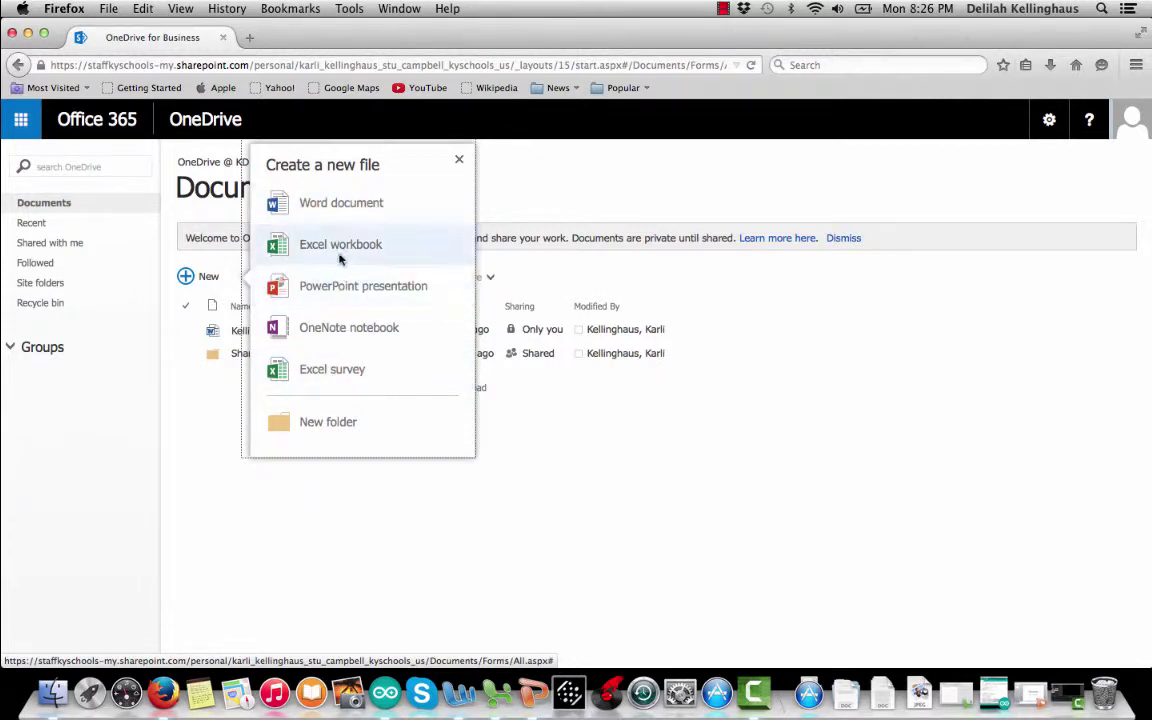
left_click(328, 422)
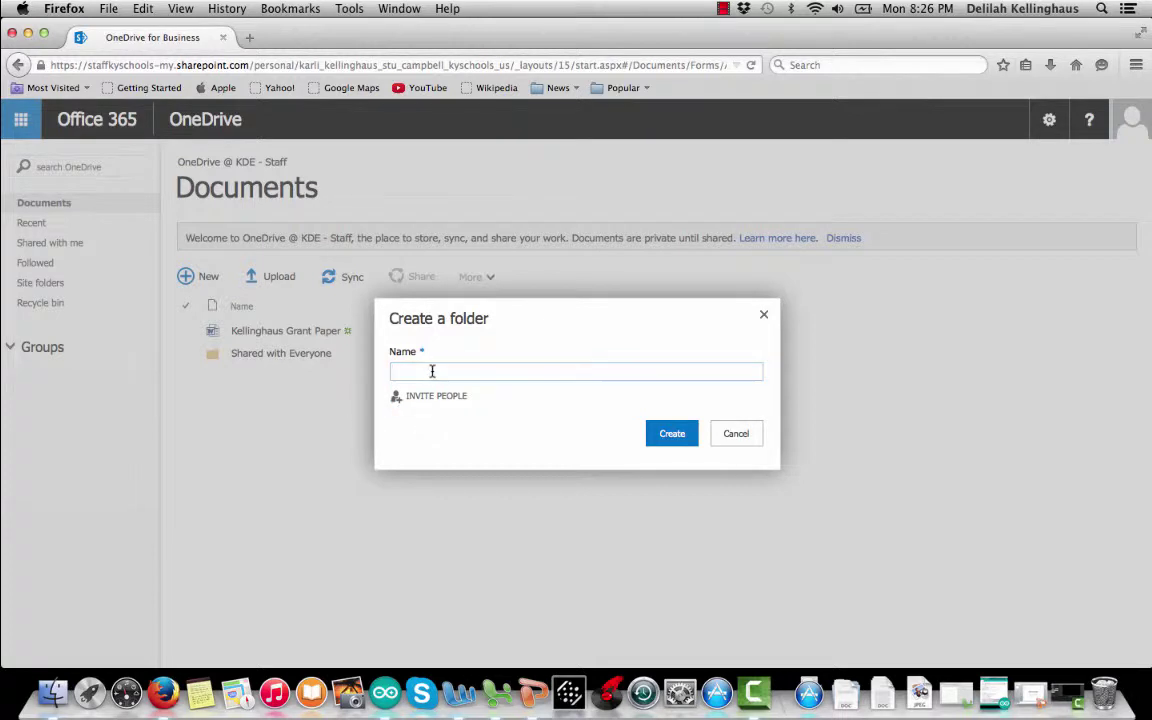
type("LAN")
key("BackSpace")
key("BackSpace")
type("gaug")
key("BackSpace")
key("BackSpace")
key("BackSpace")
type("uage Arts")
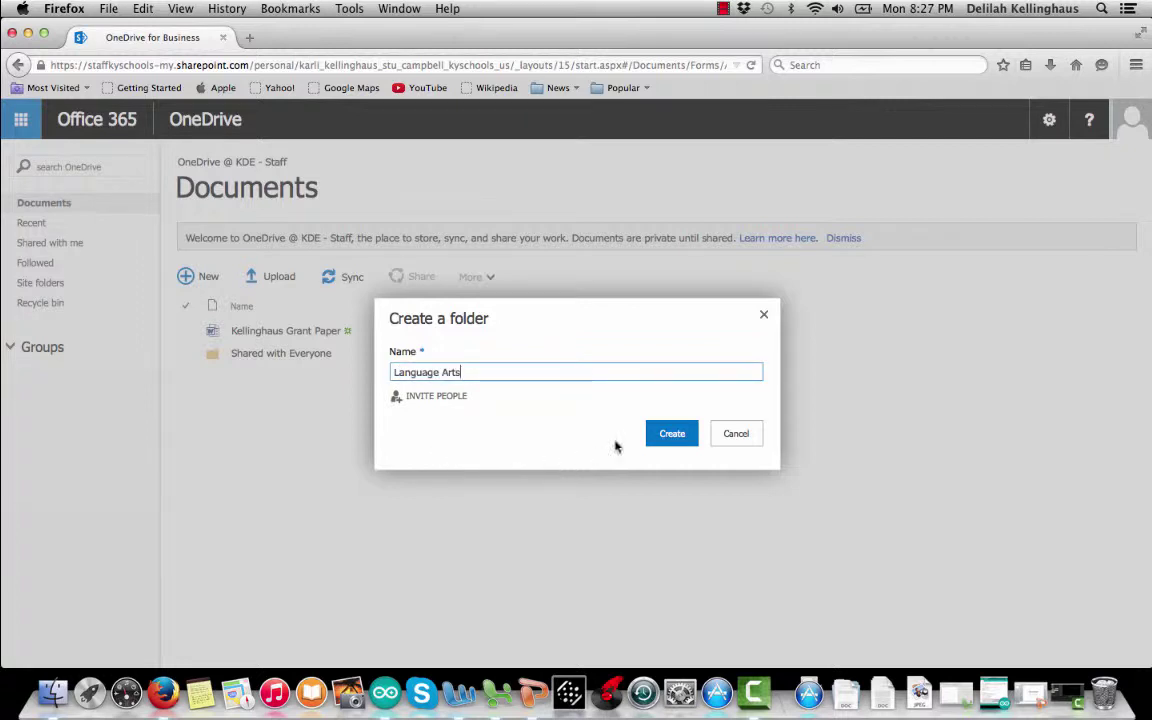
left_click(672, 433)
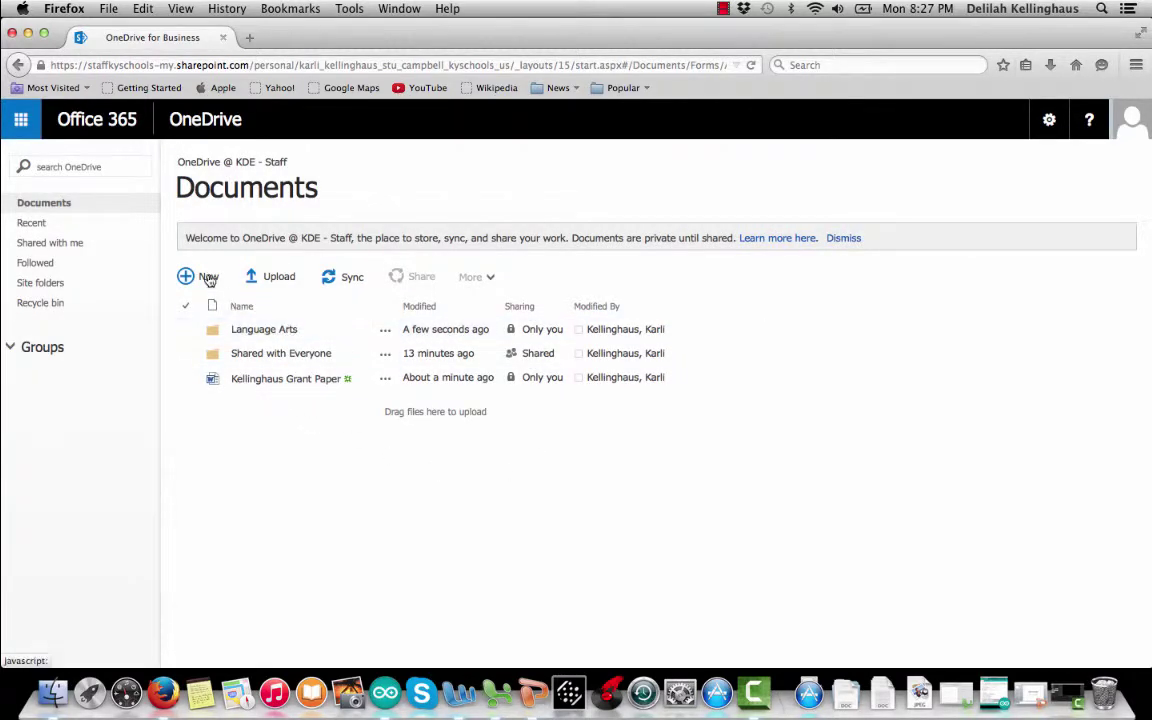
Delete the uploaded Grant Paper document from Documents, sending it to the site Recycle Bin.
right_click(303, 388)
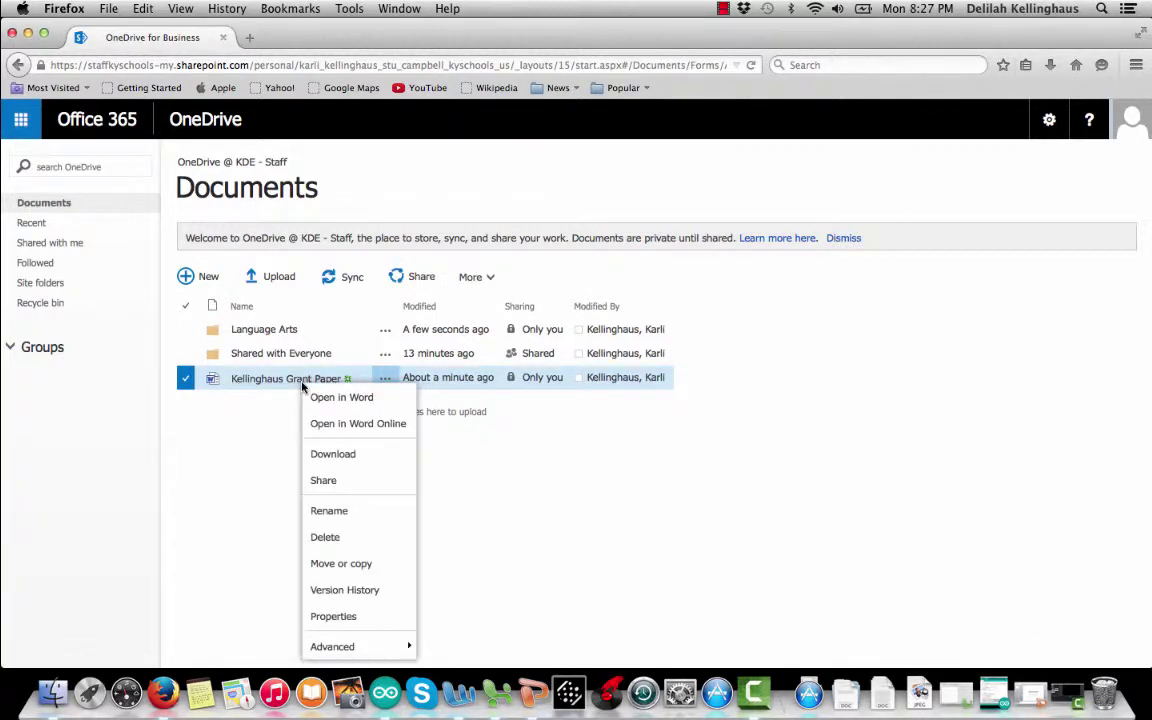
left_click(326, 538)
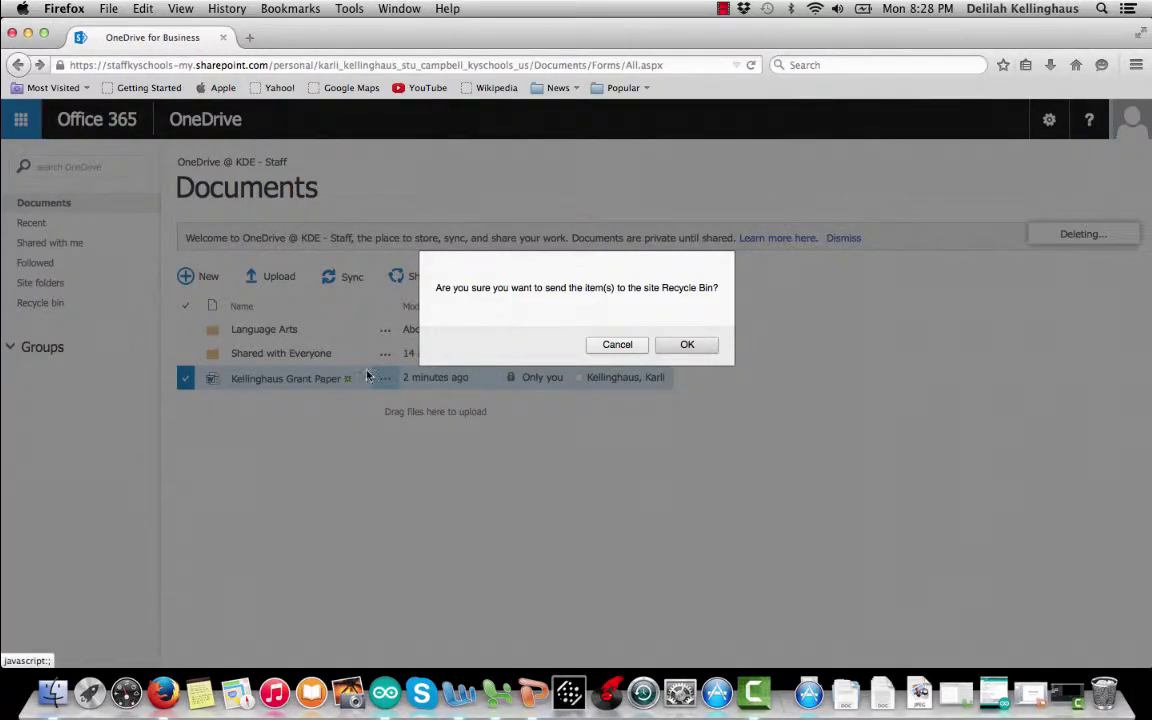
left_click(688, 344)
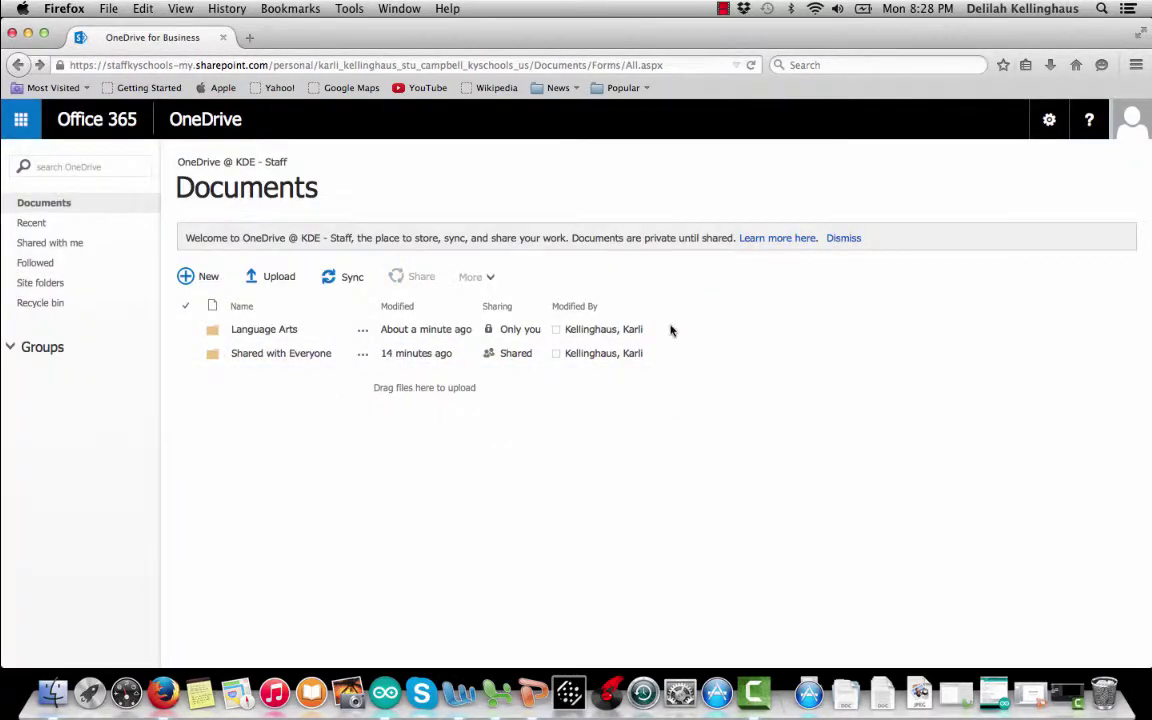